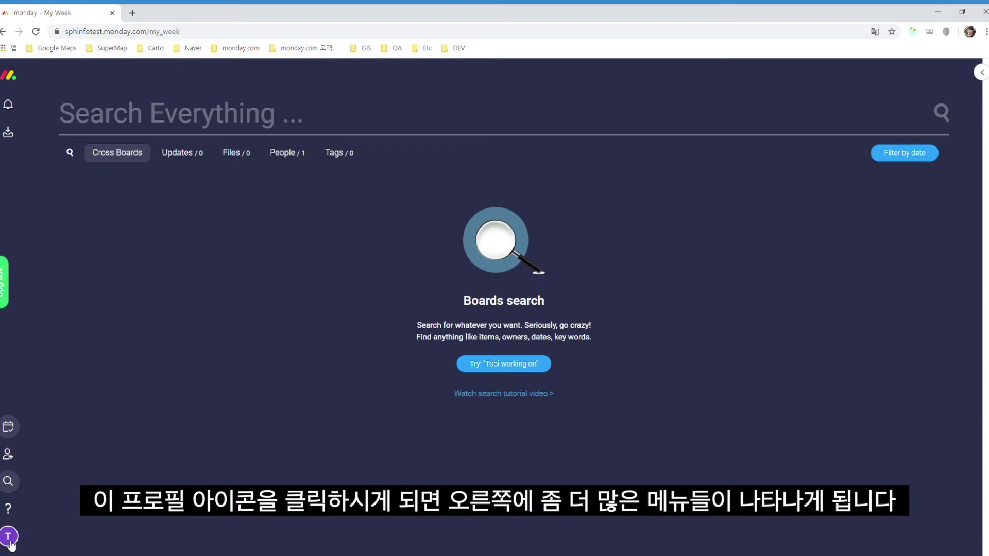
Step: Open the account's My profile page and dismiss the notice about customizing it as an admin
click(8, 537)
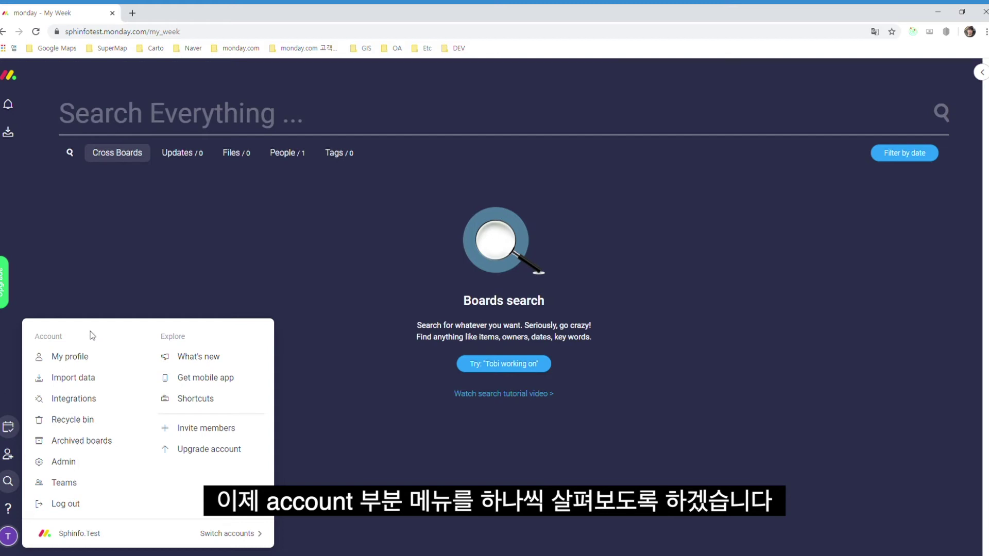
click(129, 363)
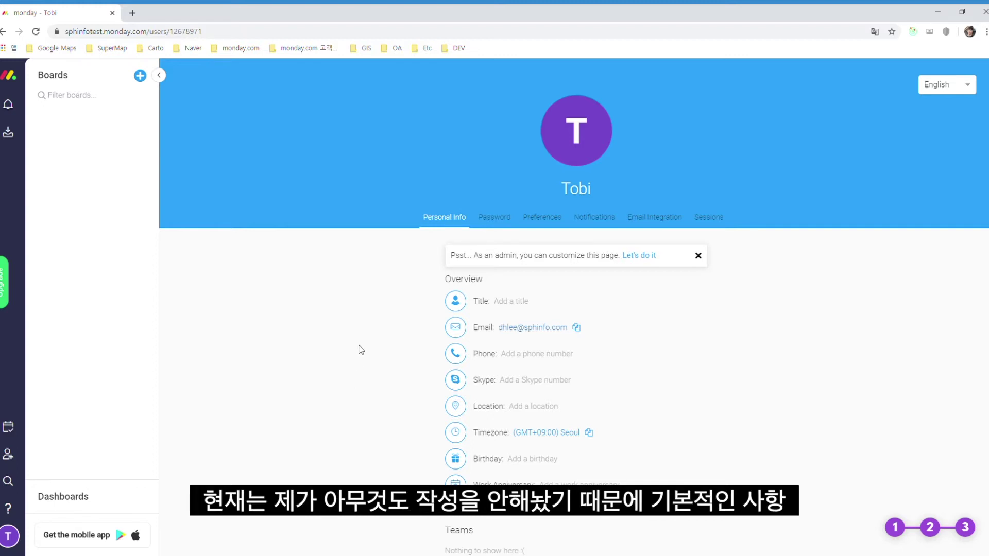
click(699, 256)
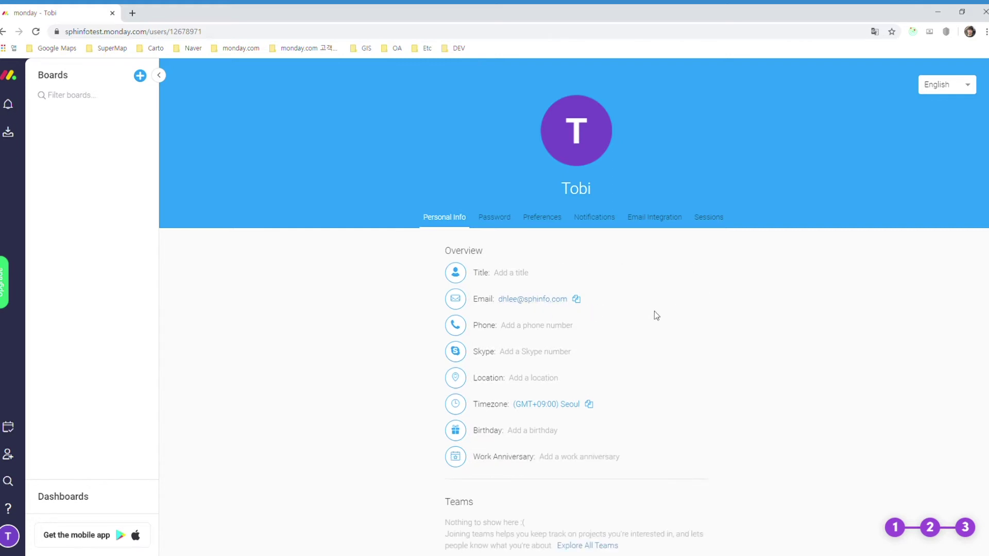
Step: Review the personal info overview fields and the Teams section of the profile
scroll(655, 312, down, 1)
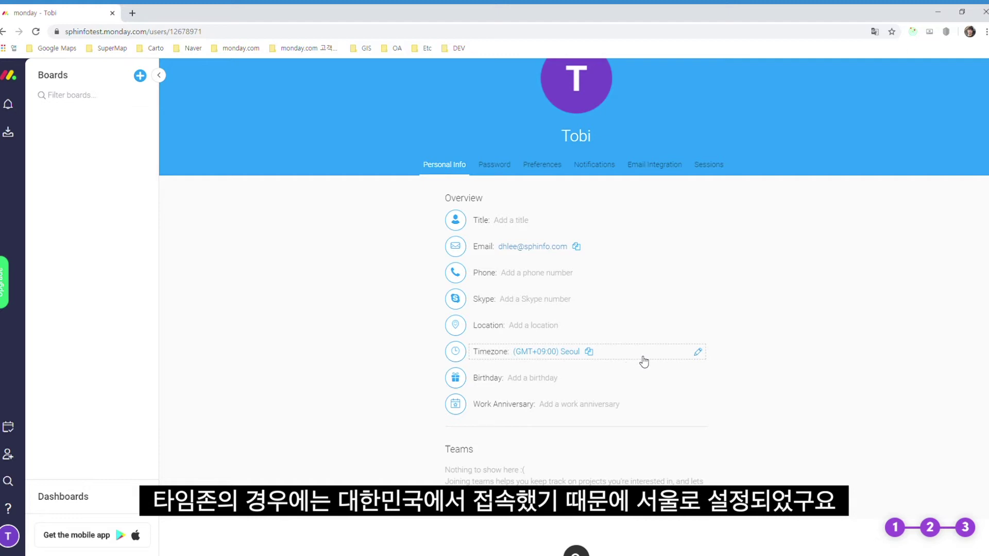
scroll(781, 374, down, 2)
scroll(787, 357, up, 3)
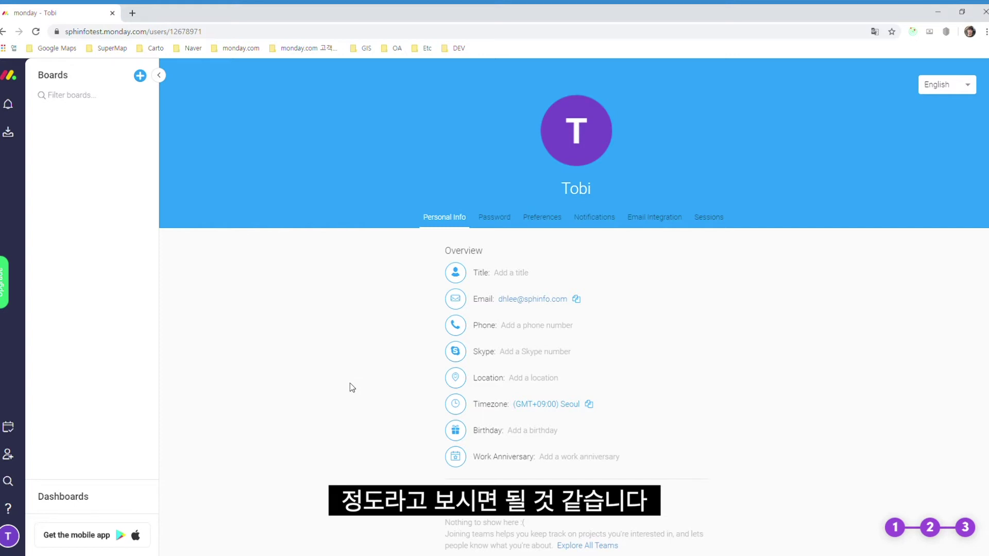
scroll(344, 389, down, 2)
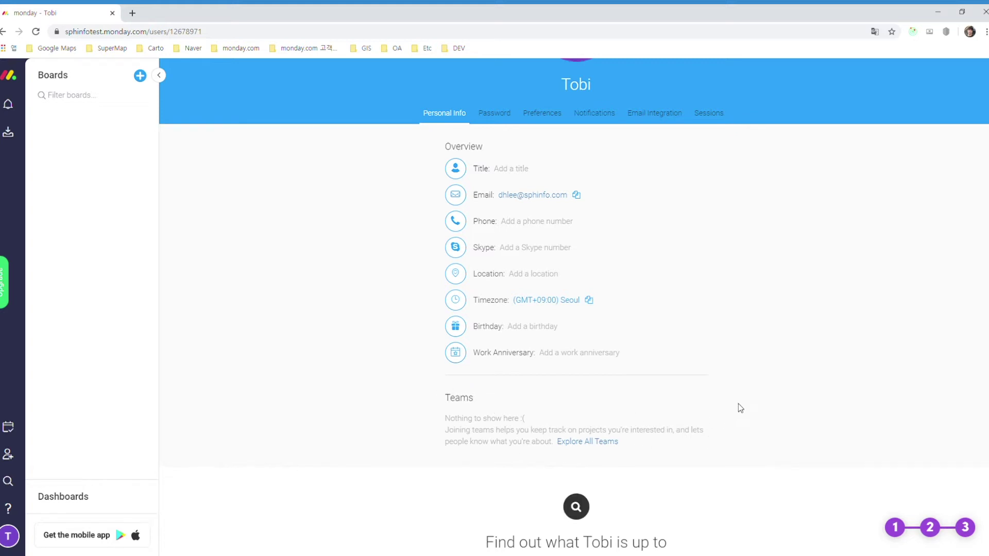
scroll(732, 396, up, 1)
scroll(731, 395, up, 1)
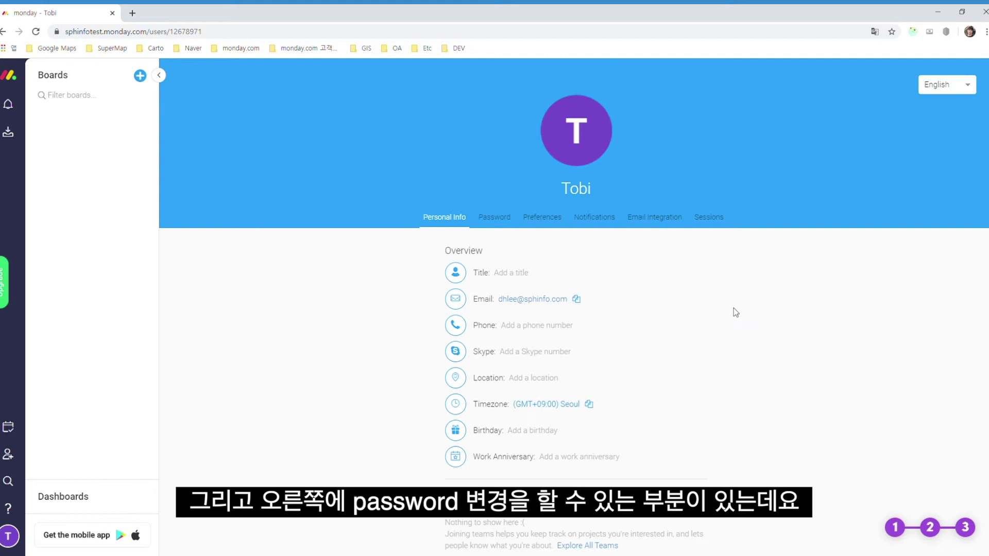
Step: Examine the profile's password change form and its time and date format preferences
click(498, 219)
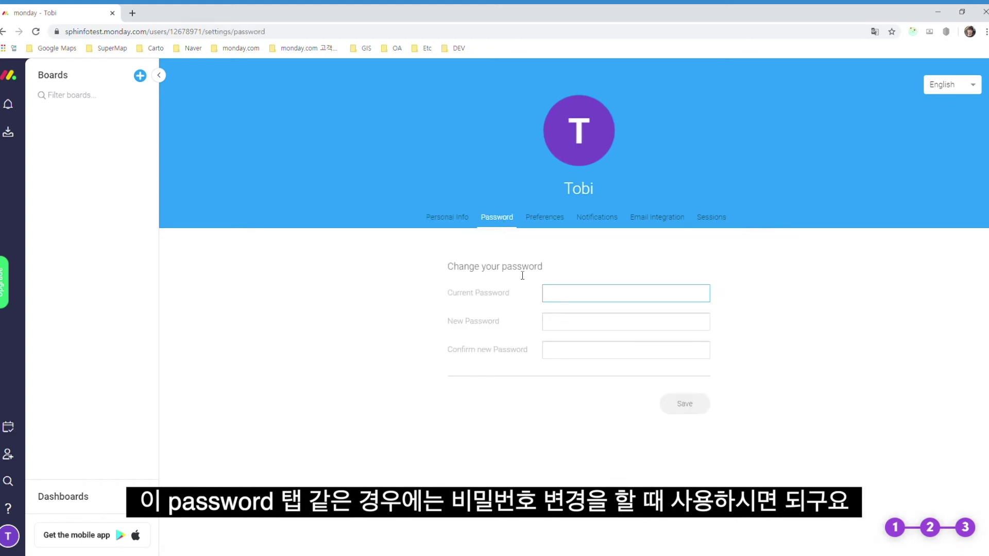
click(547, 225)
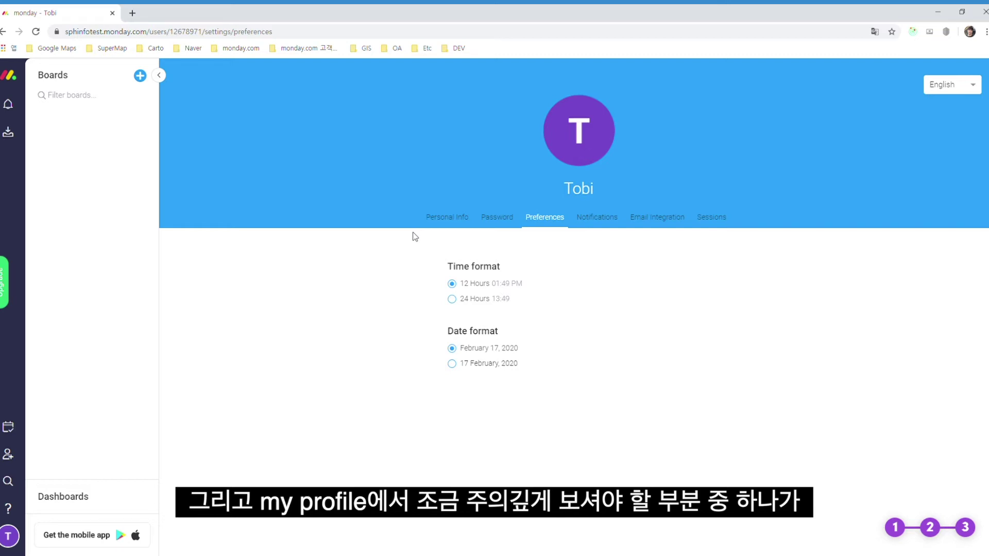
Step: Enable desktop notifications in the profile's notification settings
click(601, 222)
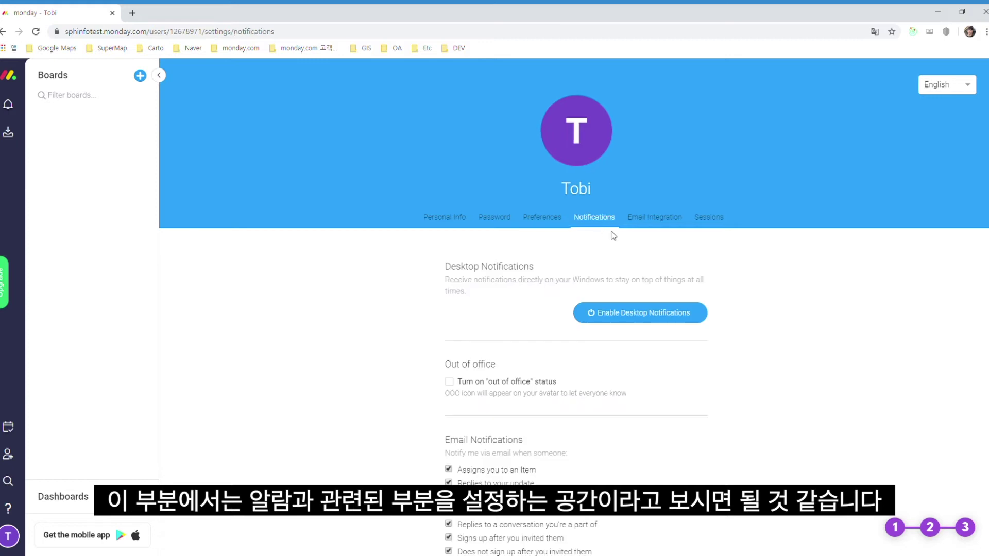
scroll(831, 269, down, 1)
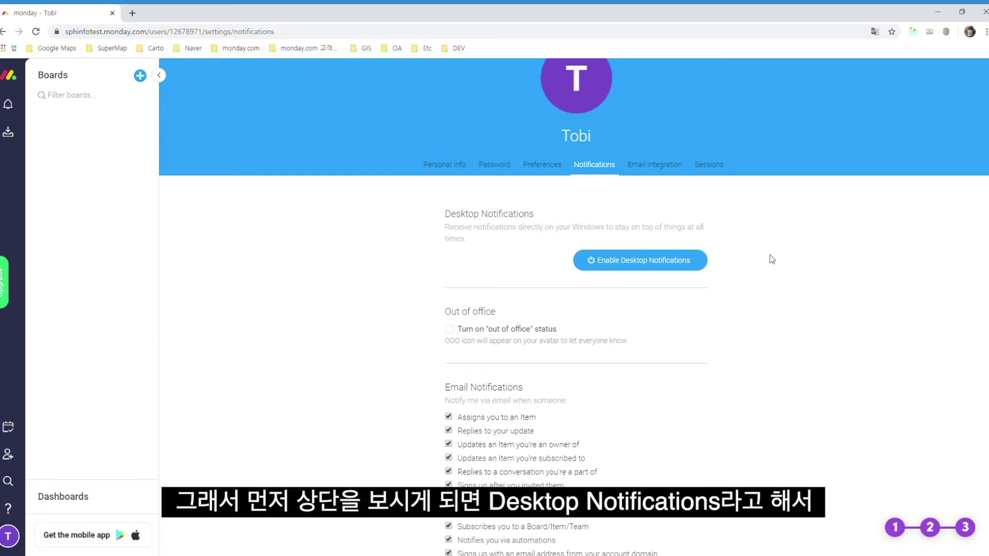
scroll(786, 263, down, 1)
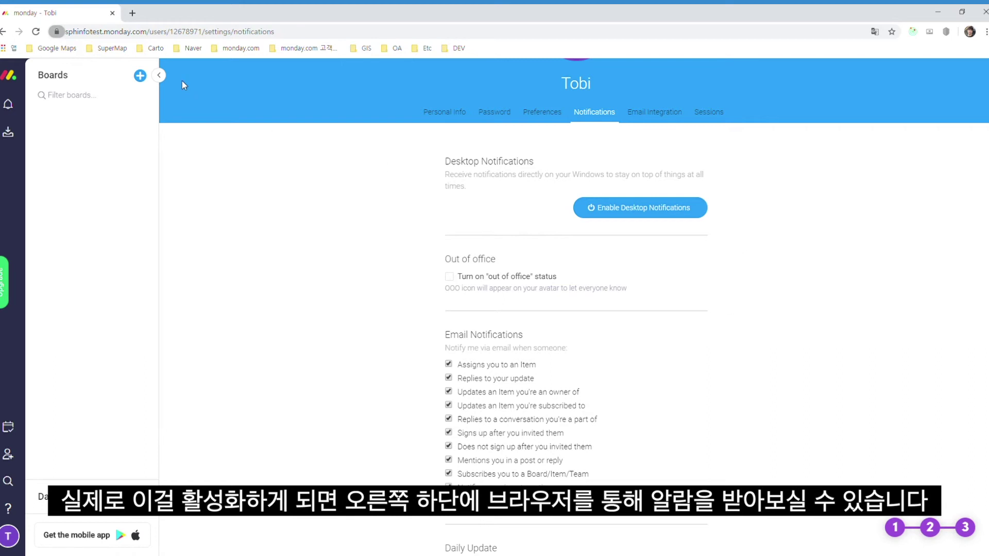
click(640, 207)
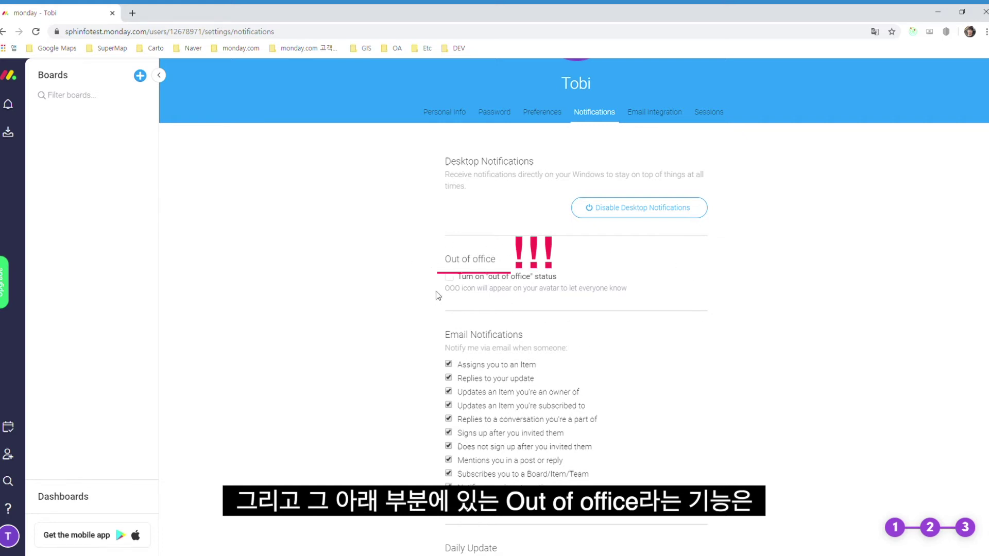
Step: Turn on out of office status for Feb 18 to Feb 20, 2020, with email and mobile notifications disabled during that period
click(449, 277)
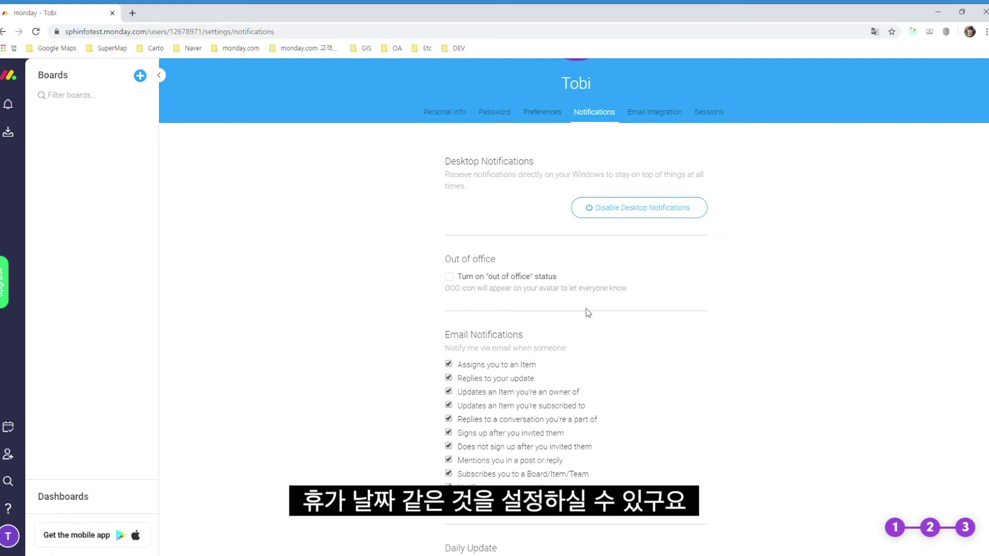
click(450, 278)
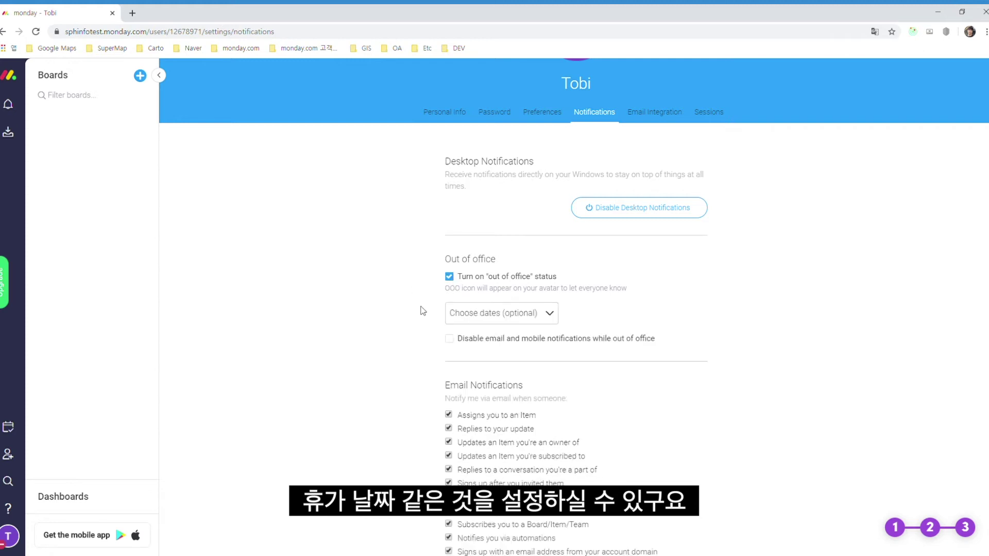
click(505, 315)
scroll(419, 320, down, 1)
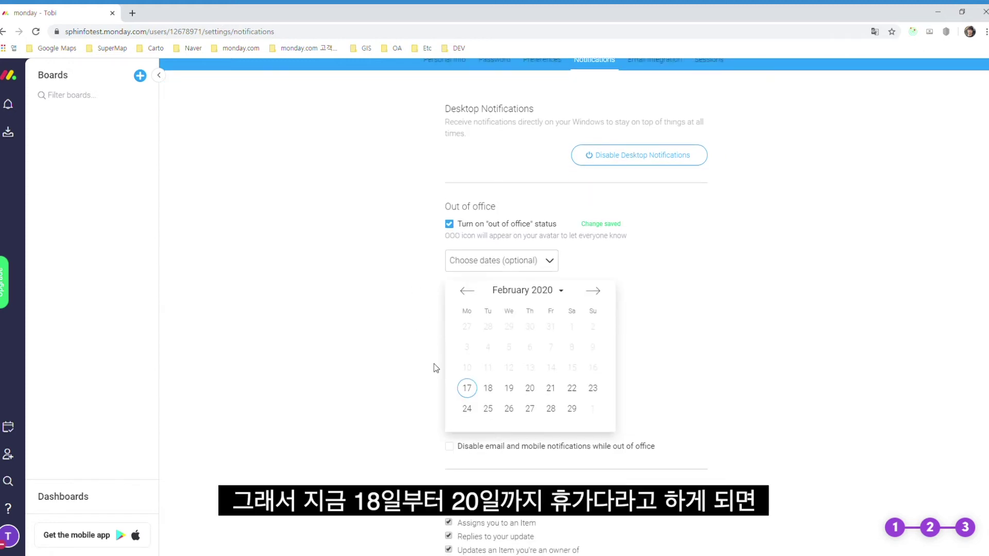
click(489, 393)
click(534, 393)
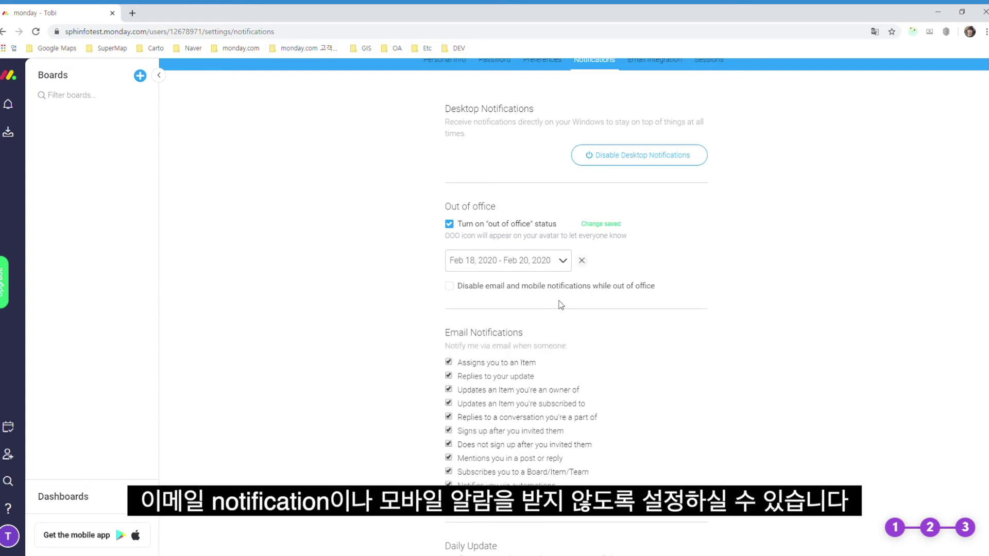
click(512, 293)
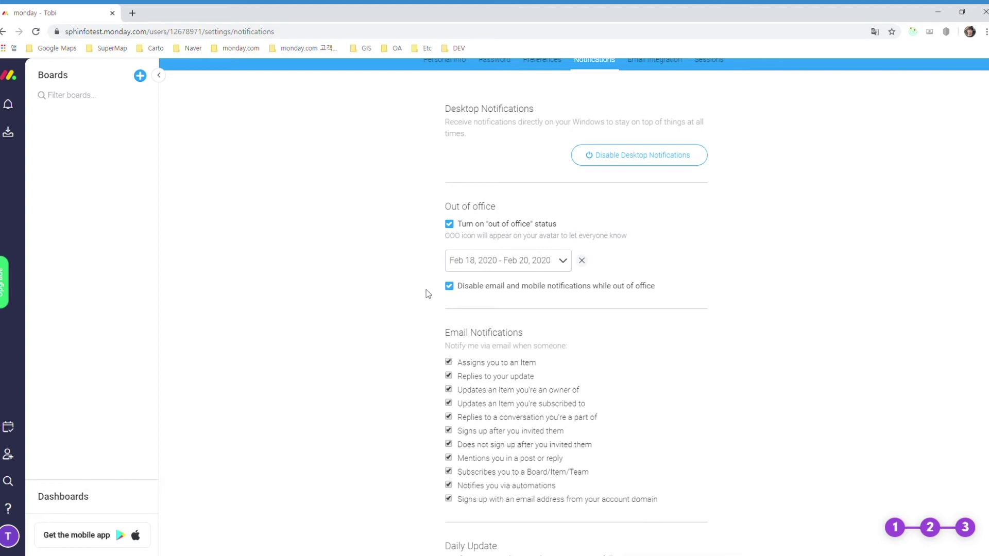
Step: Clear the option disabling notifications while out of office and turn off the out of office status
click(450, 286)
click(449, 223)
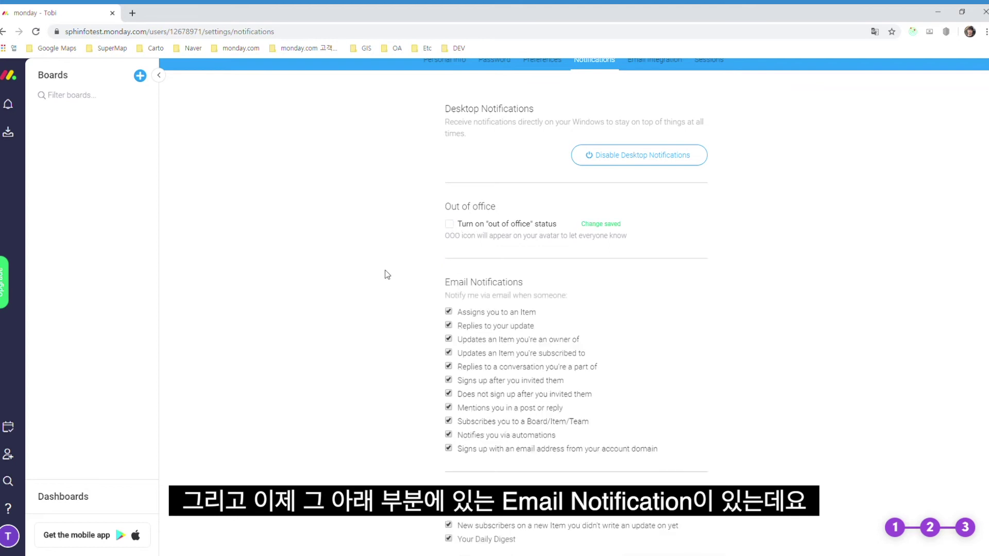
Step: Review the Email Notifications and Daily Update options in the notification settings
scroll(376, 278, down, 1)
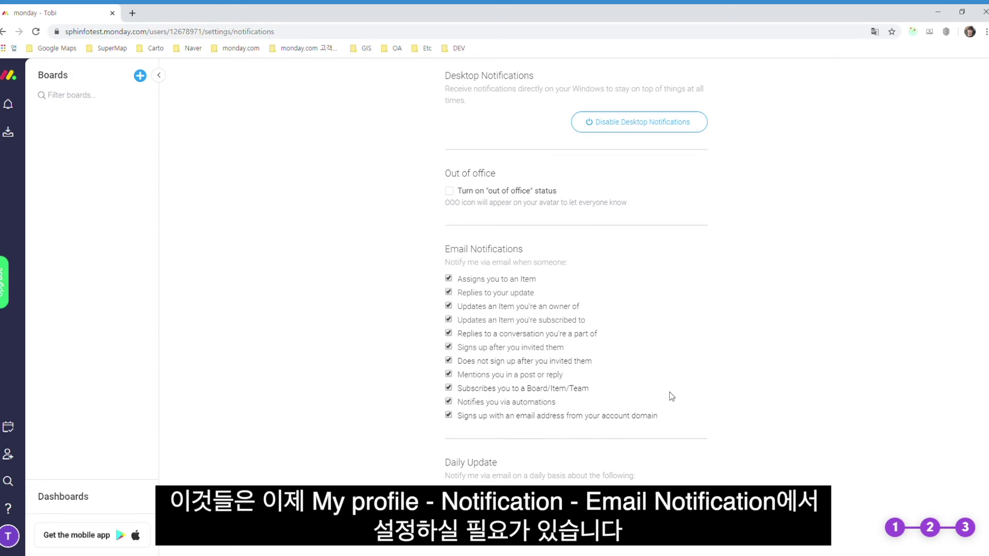
scroll(671, 397, up, 3)
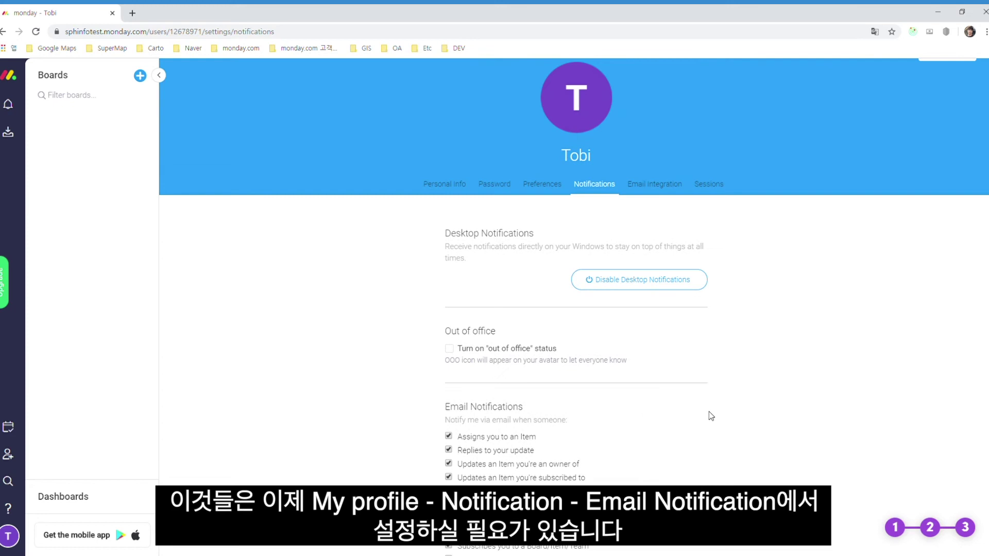
scroll(709, 412, down, 2)
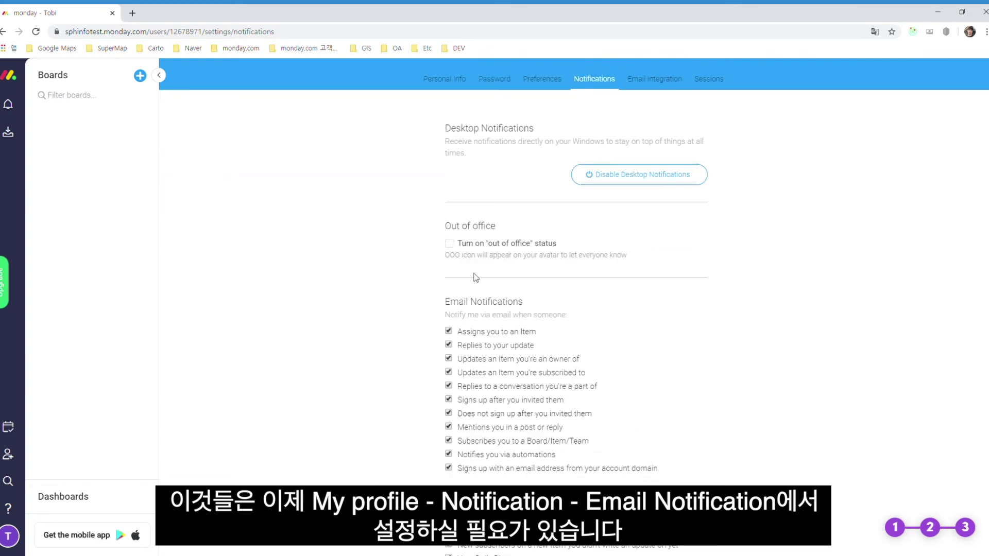
scroll(581, 247, down, 1)
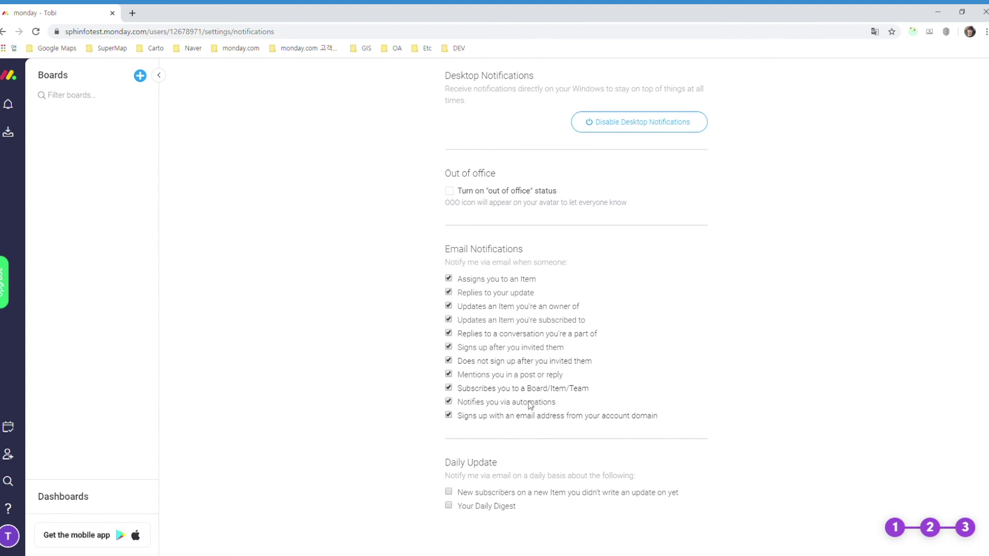
scroll(698, 442, up, 3)
scroll(701, 433, up, 1)
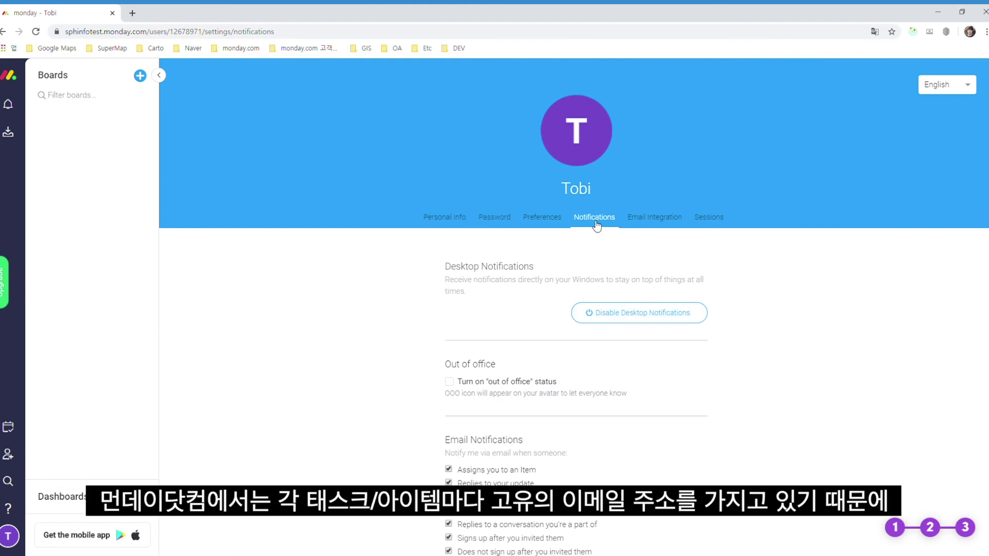
Step: Examine the profile's email integration addresses for items and boards, and its list of login sessions
click(654, 217)
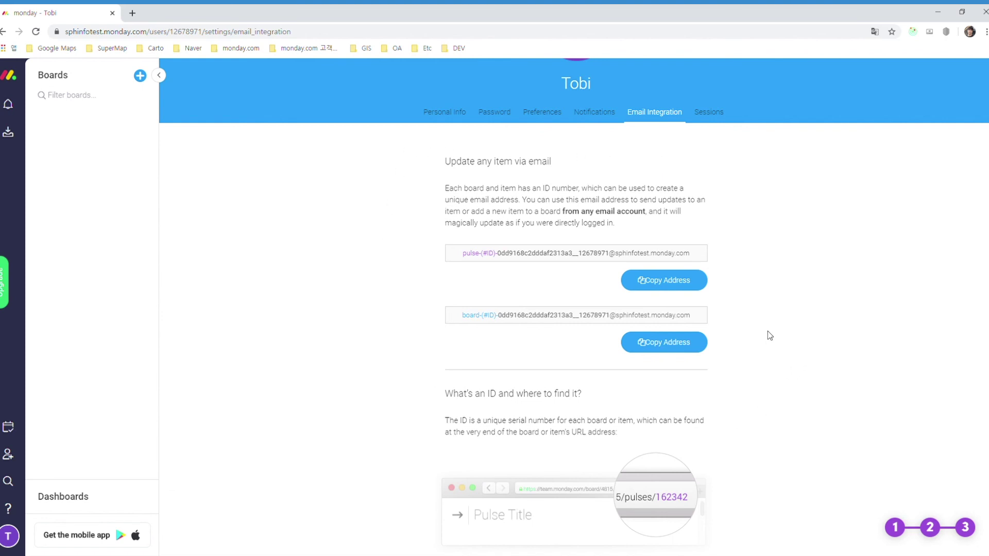
scroll(741, 268, up, 2)
click(713, 223)
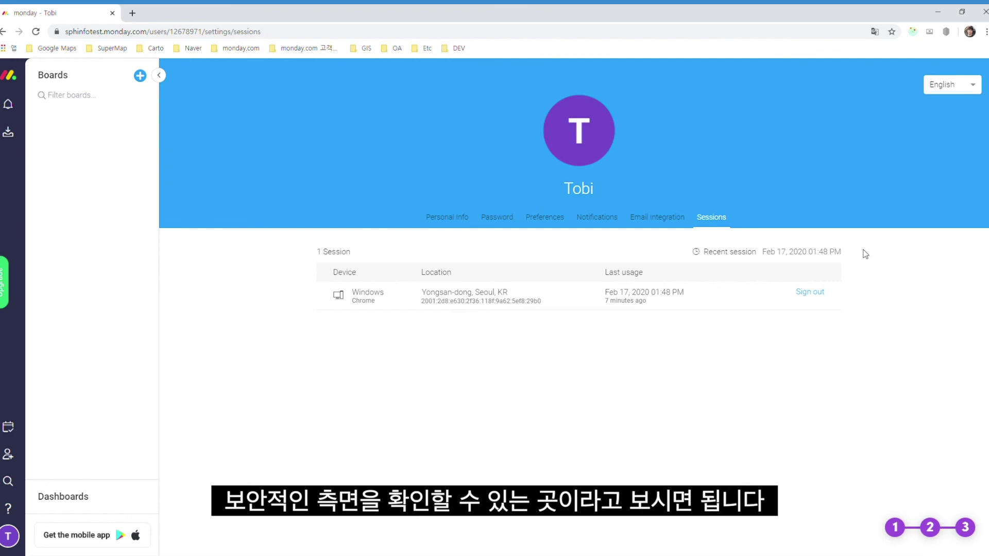
Step: Return to the profile's personal info and view the available interface languages without changing the selection
click(446, 224)
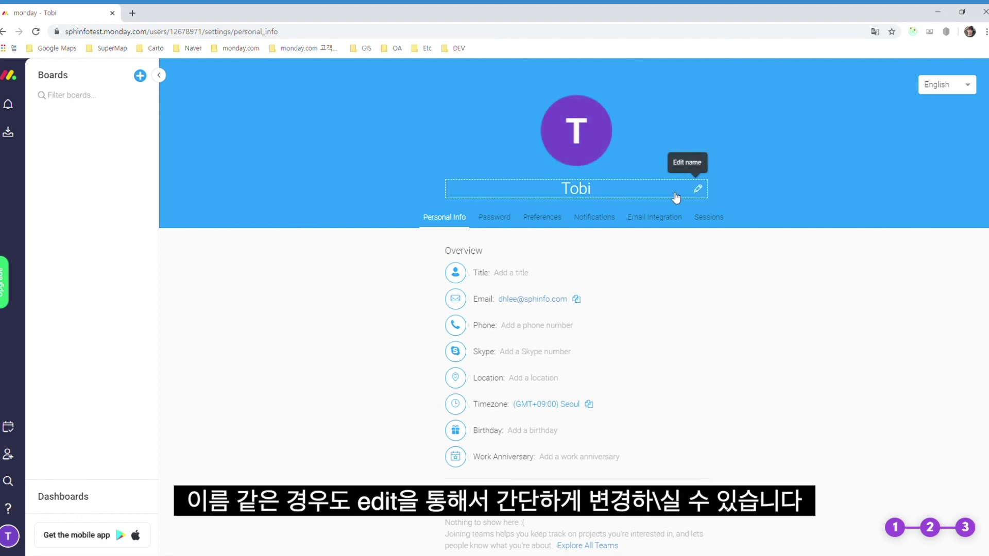
click(924, 82)
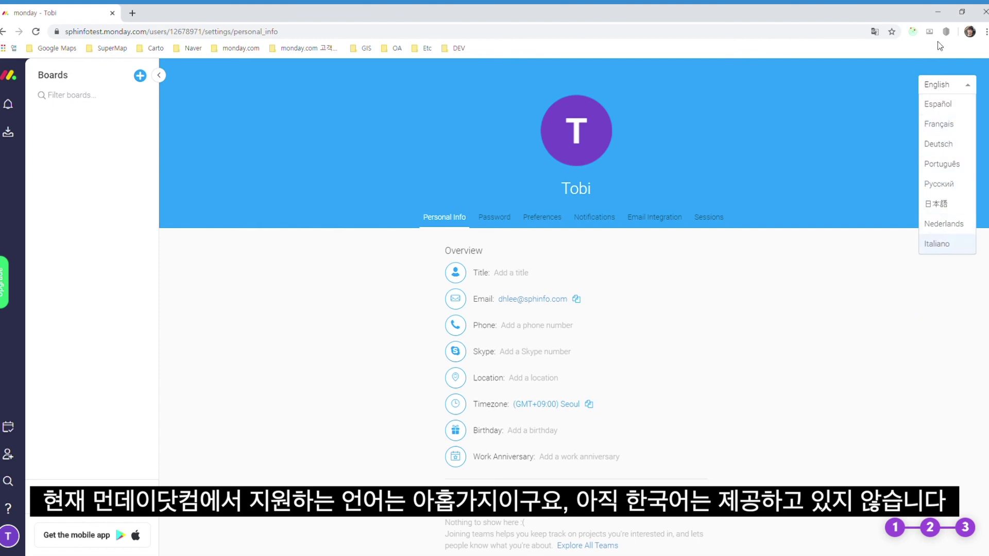
click(906, 60)
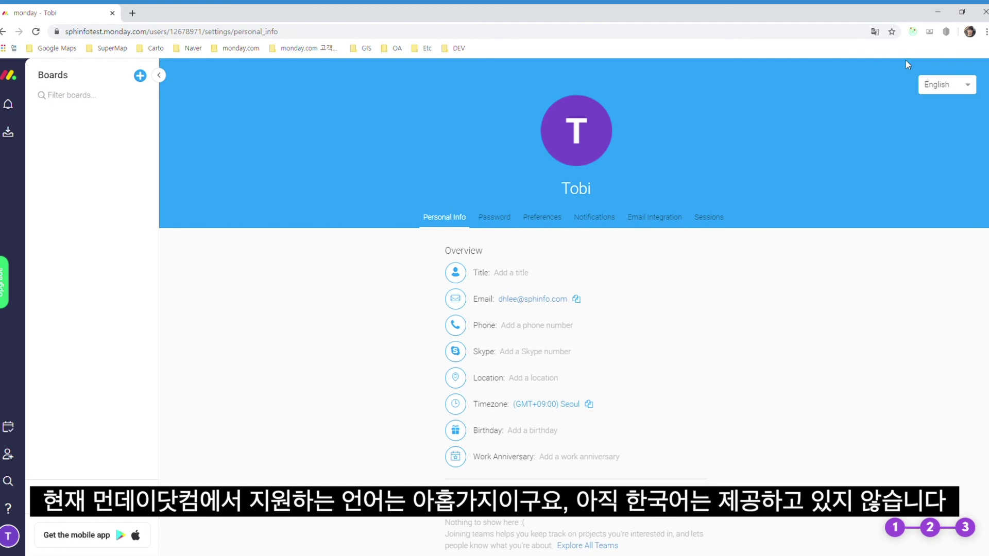